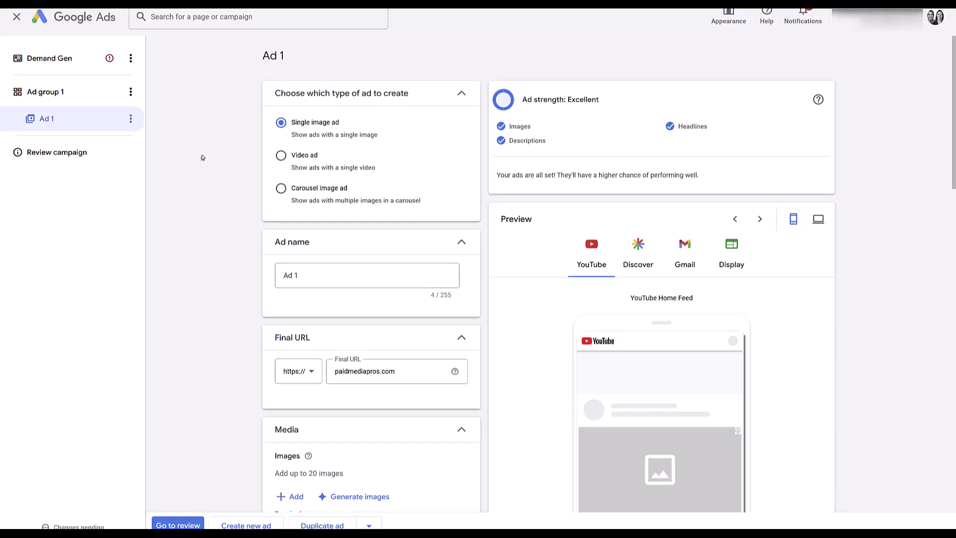
Step: Scroll through Ad 1 to review its images, headlines and descriptions
scroll(203, 157, "down", 1)
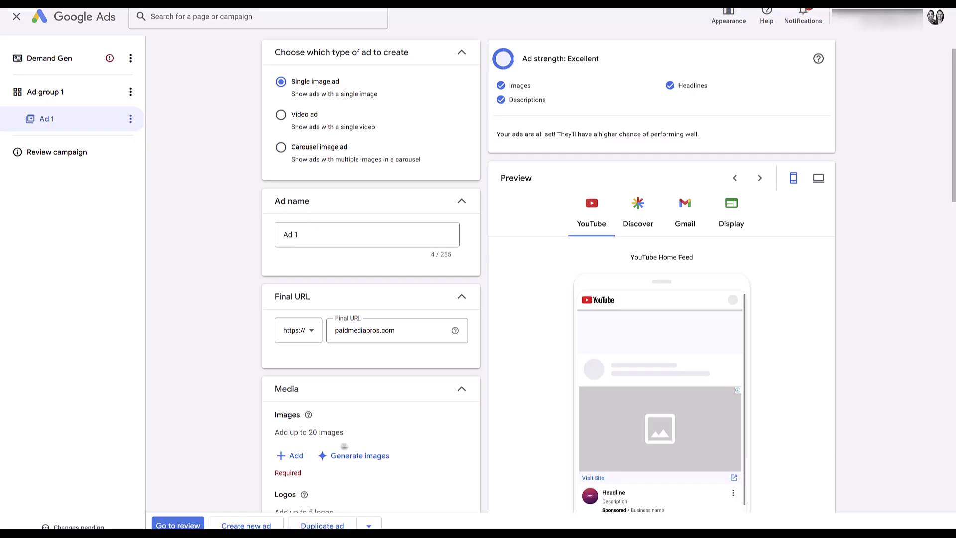
scroll(214, 185, "up", 1)
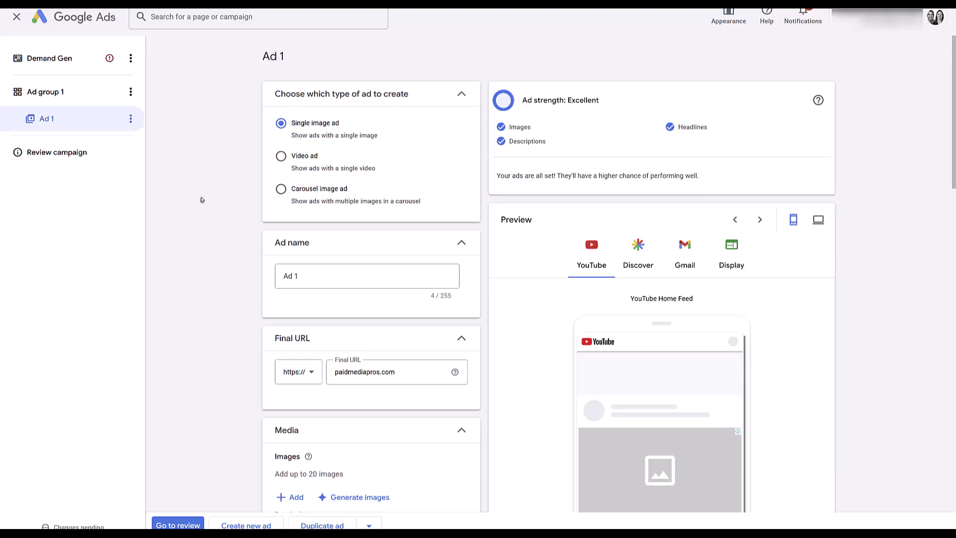
Step: Open Ad group 1's settings and set Channels to Let me choose, keeping every channel checked
left_click(86, 95)
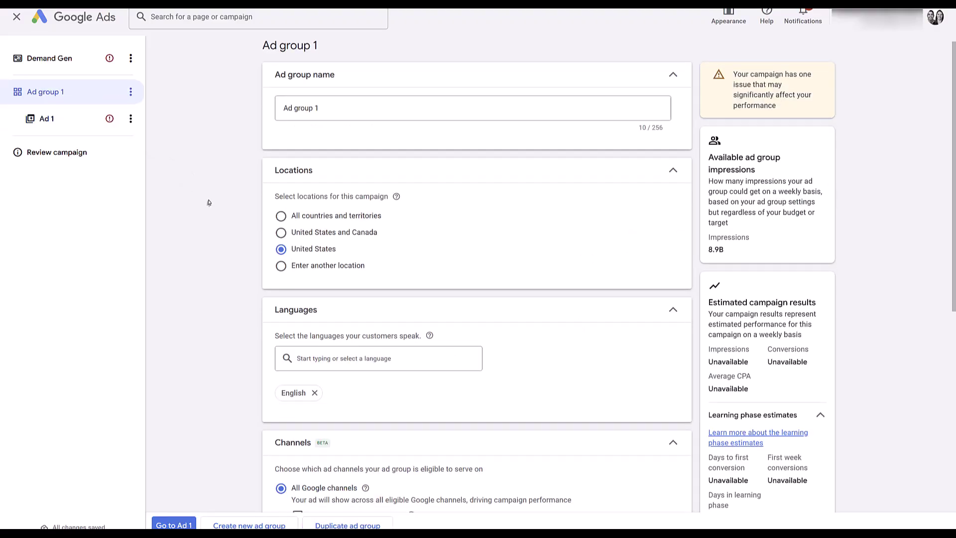
scroll(209, 202, "down", 5)
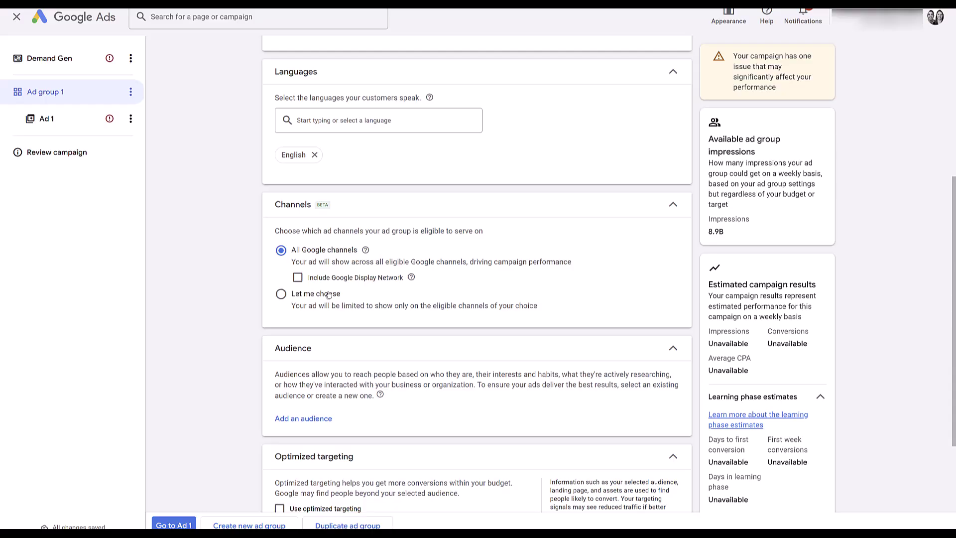
left_click(329, 295)
scroll(329, 295, "down", 1)
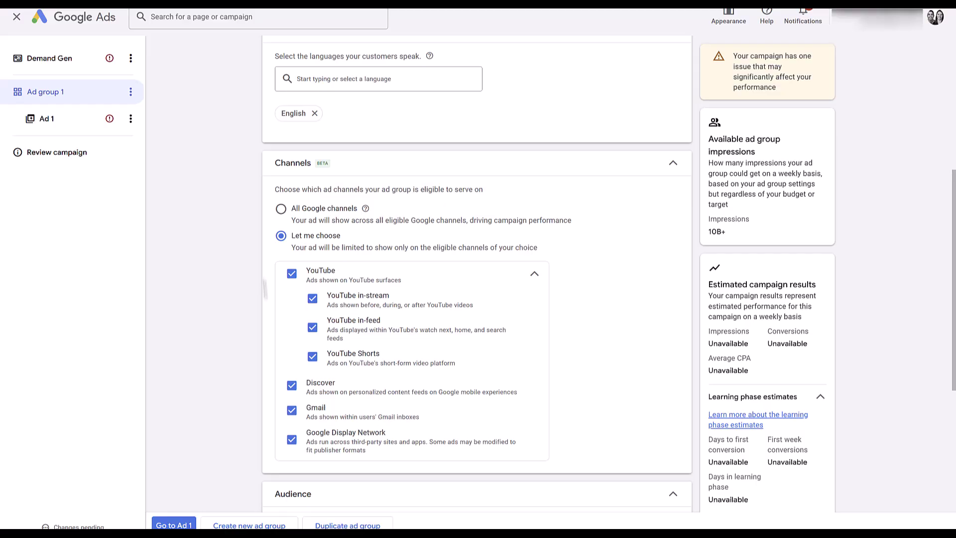
Step: In the Demand Gen campaign settings, set specific device targeting and uncheck TV screens
left_click(60, 62)
scroll(259, 179, "down", 5)
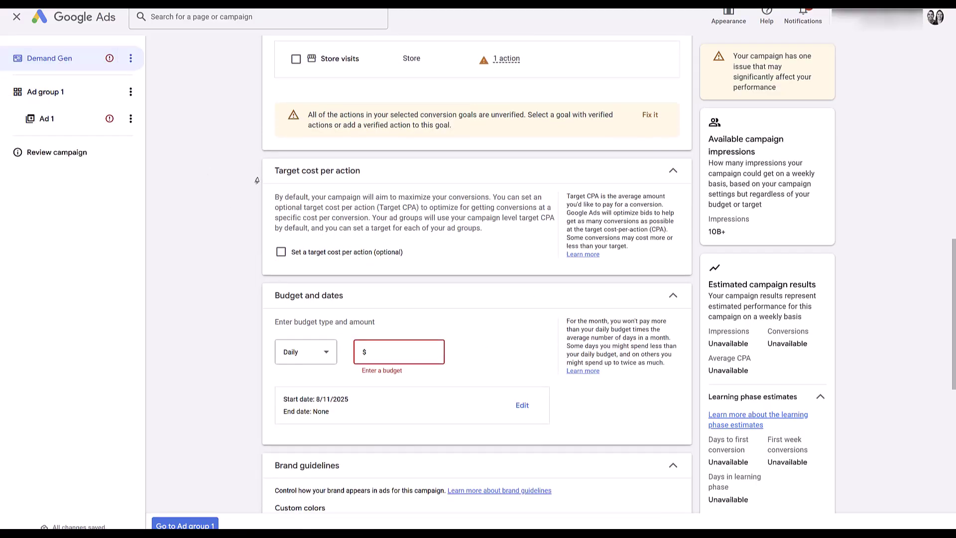
scroll(259, 180, "down", 2)
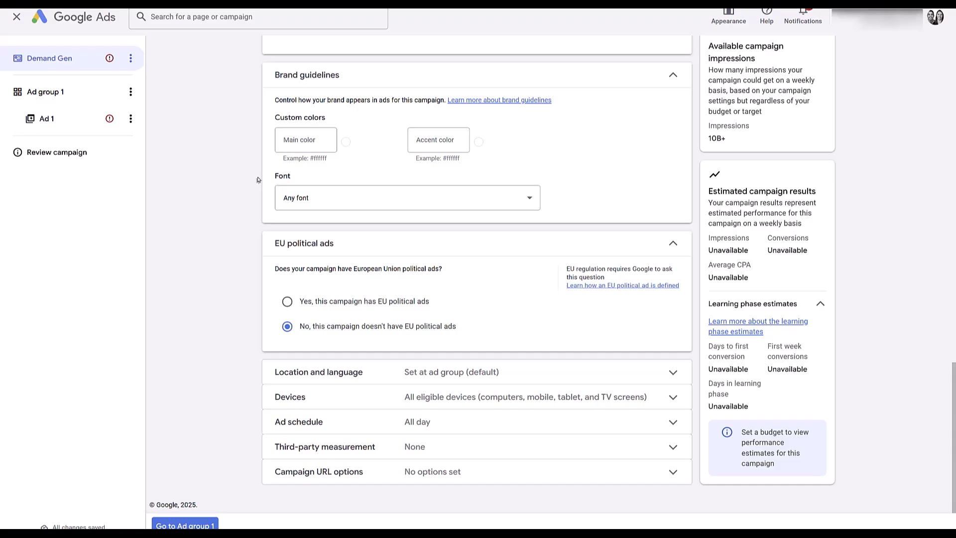
left_click(418, 396)
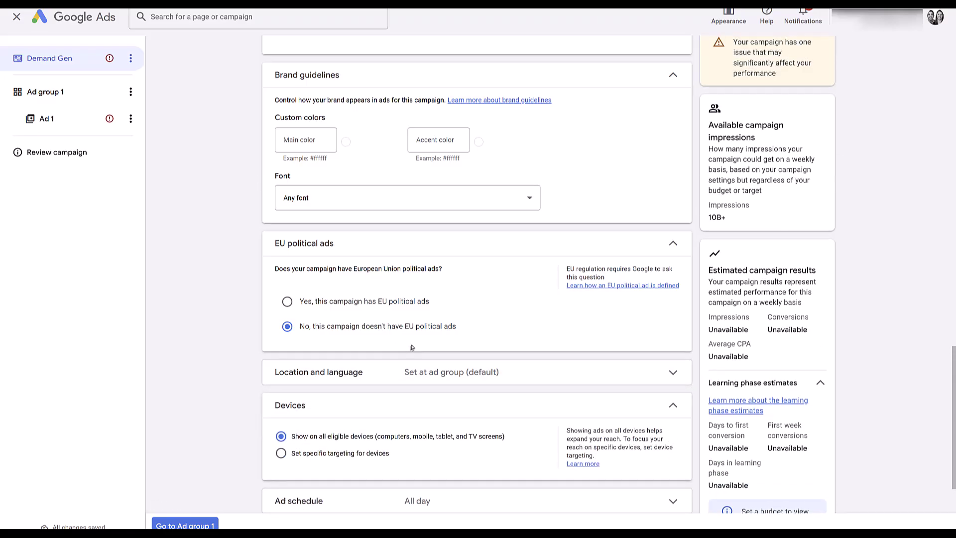
scroll(349, 349, "down", 4)
left_click(281, 245)
left_click(340, 327)
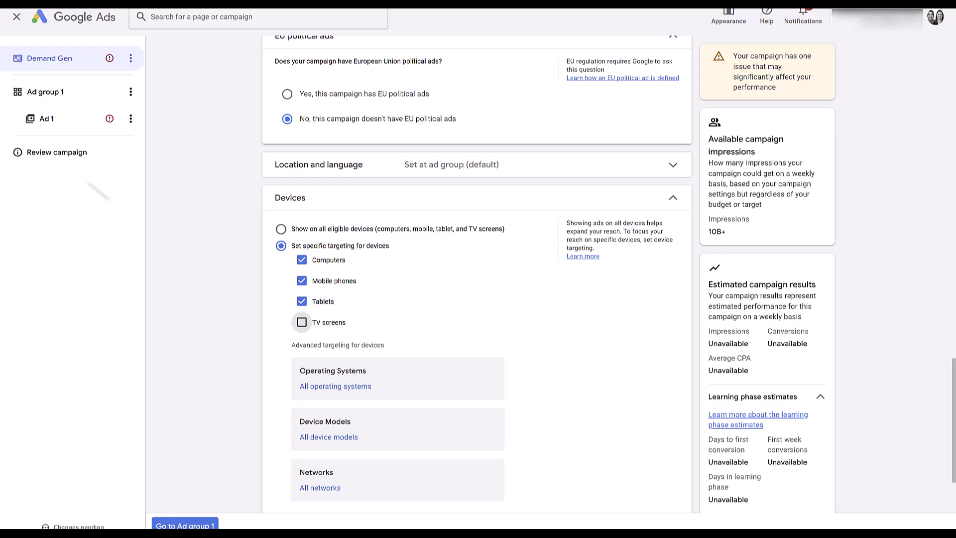
Step: Return to Ad 1 and add twelve marketing images from the library
left_click(64, 120)
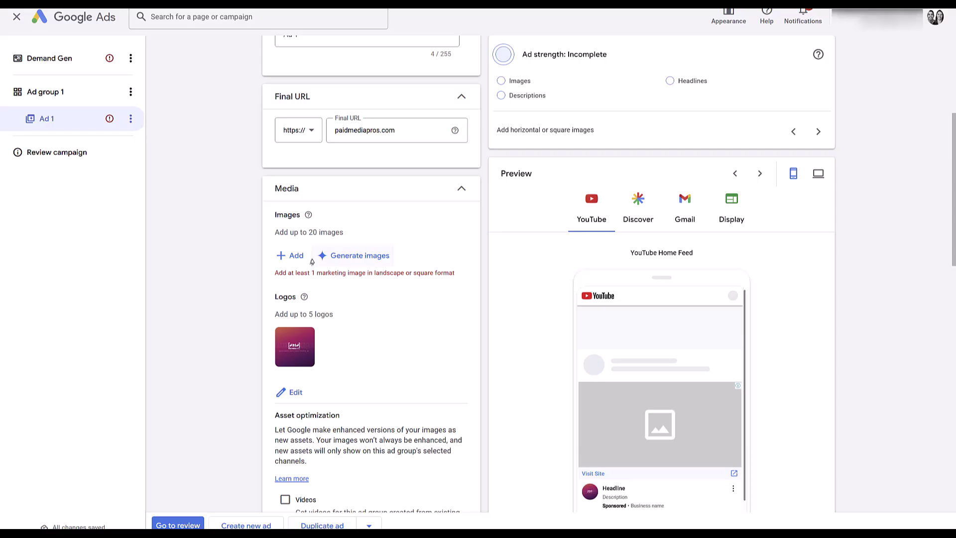
left_click(294, 261)
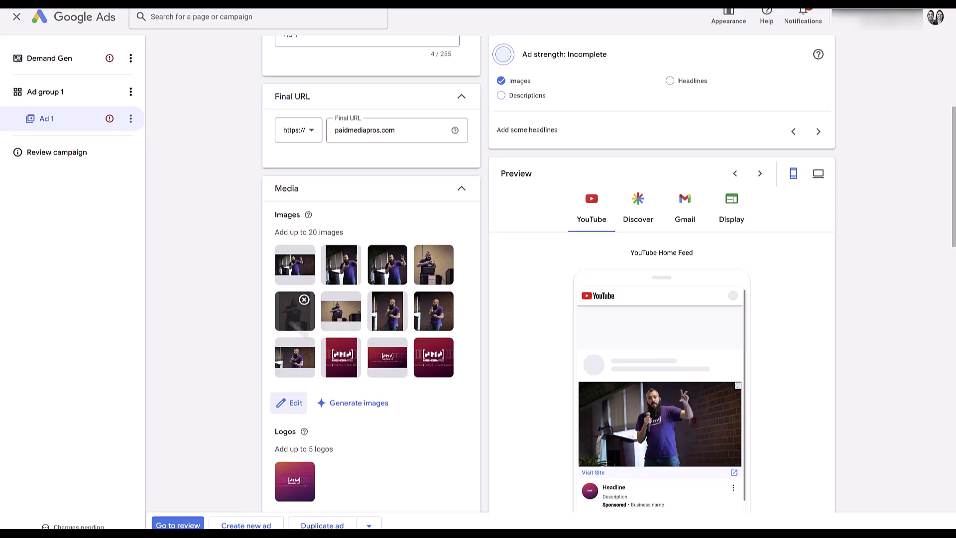
mouse_move(350, 301)
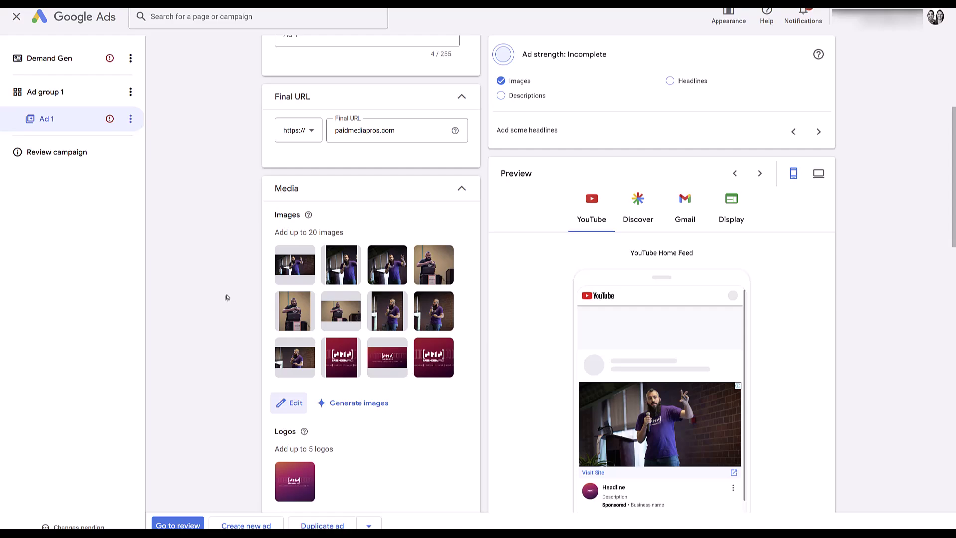
scroll(226, 298, "down", 8)
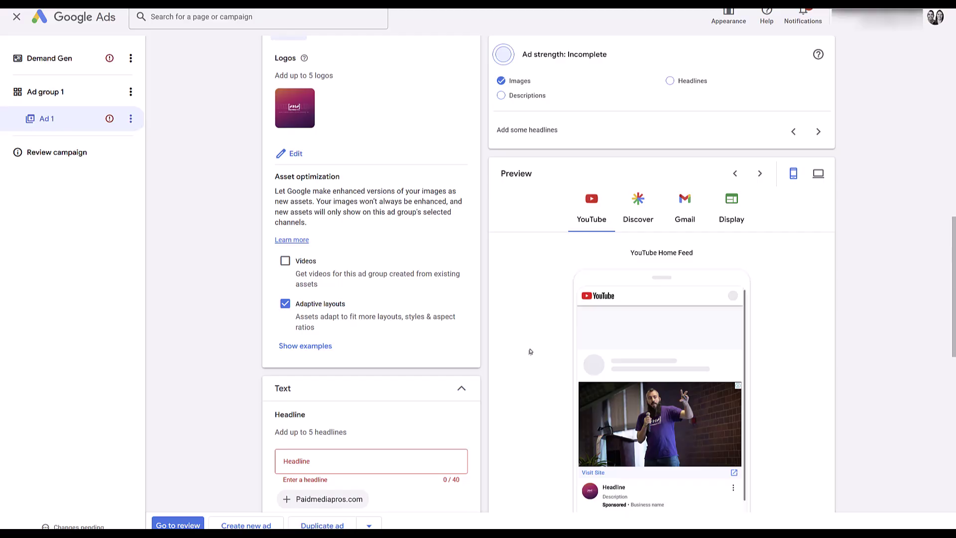
Step: Scroll through Ad 1's Headline and Description suggestions
scroll(530, 352, "down", 6)
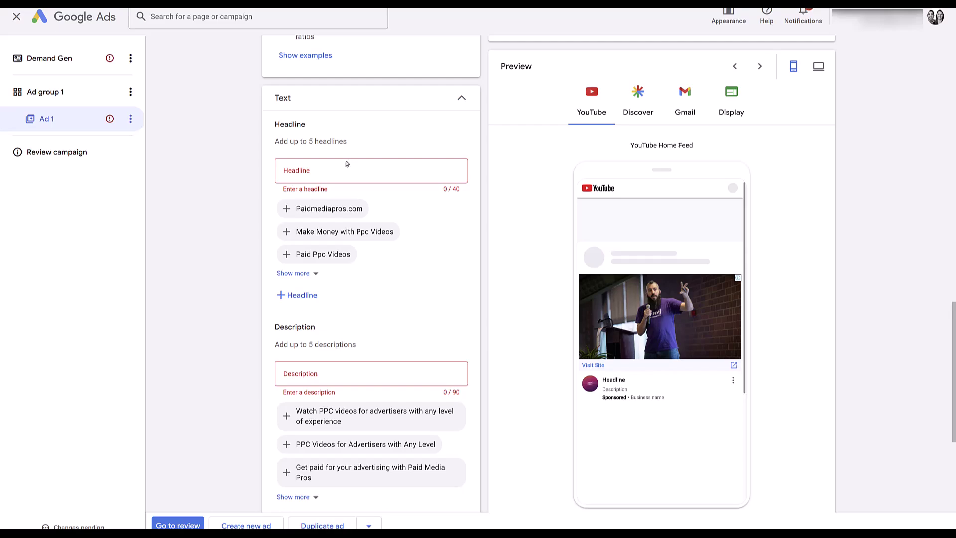
scroll(518, 278, "down", 3)
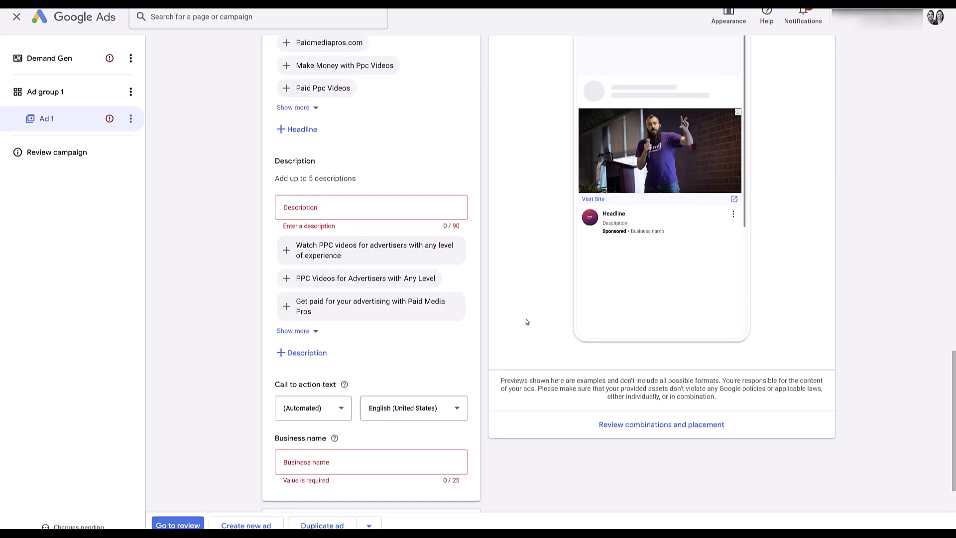
scroll(527, 322, "up", 2)
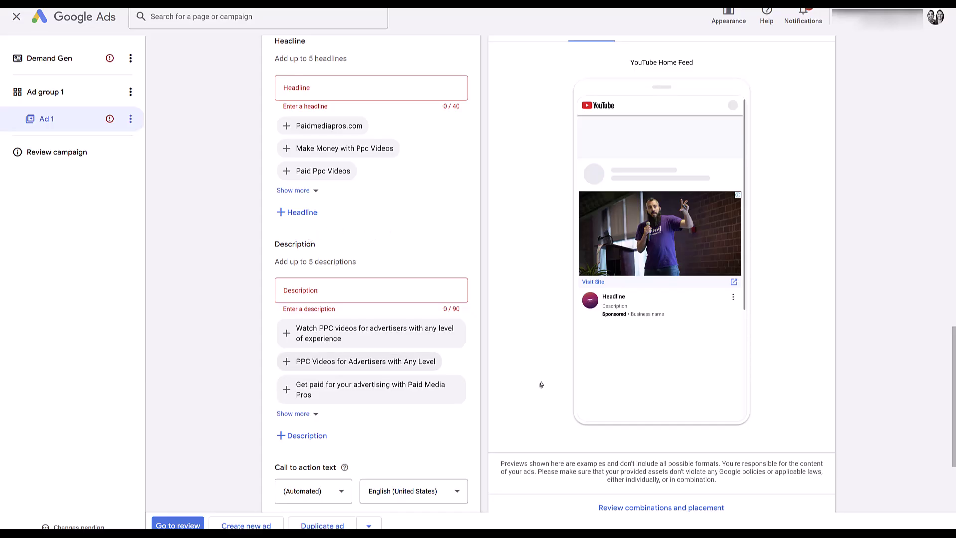
scroll(542, 384, "up", 4)
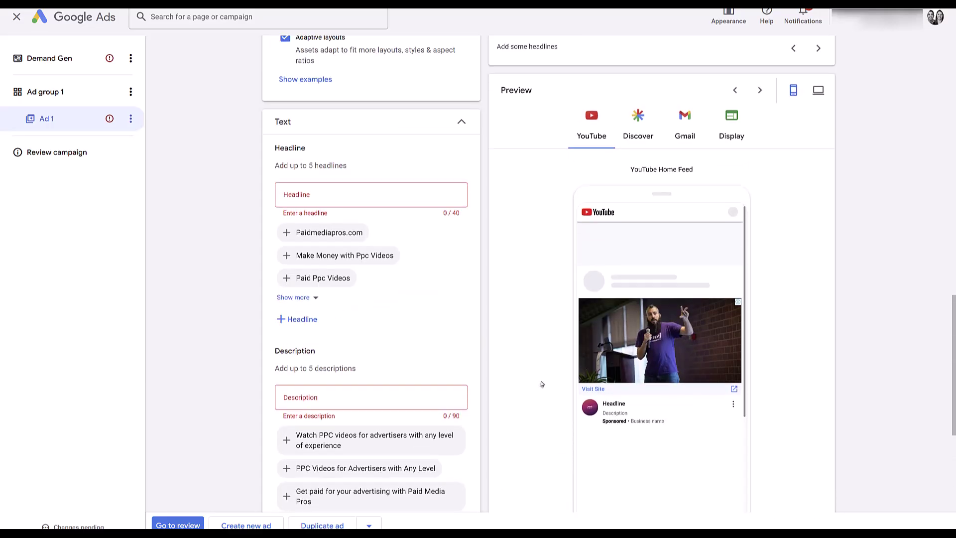
scroll(541, 384, "up", 1)
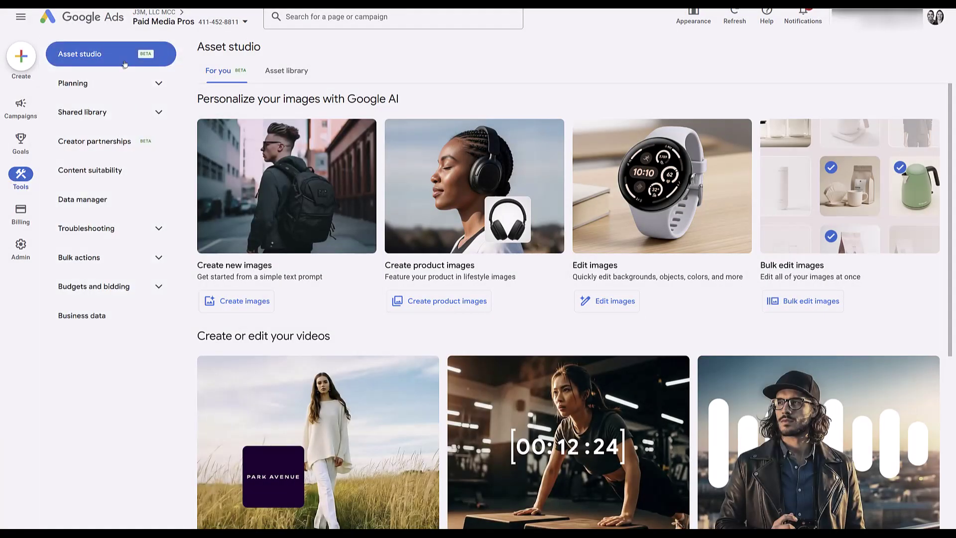
Step: Scroll to 'Create or edit your videos' in Asset studio and choose Create videos
scroll(415, 436, "down", 3)
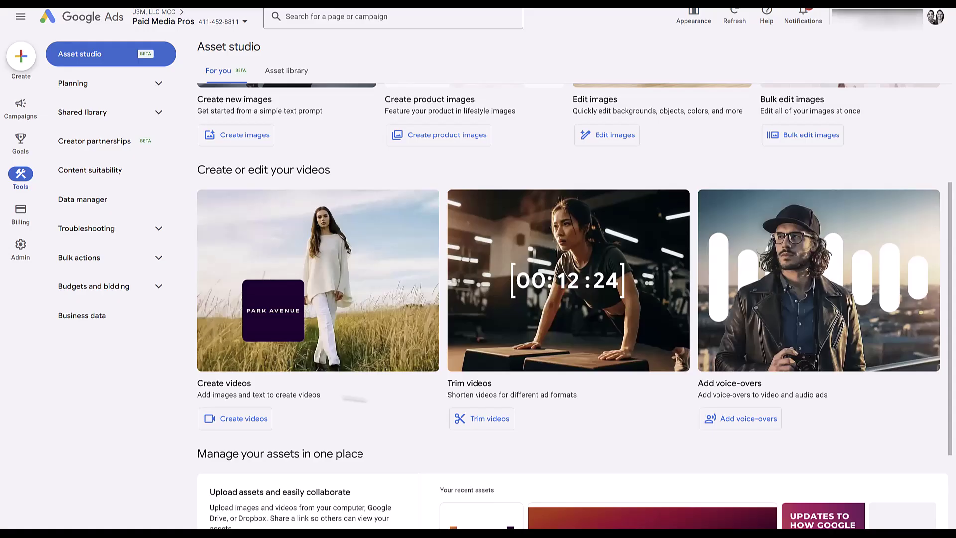
left_click(244, 422)
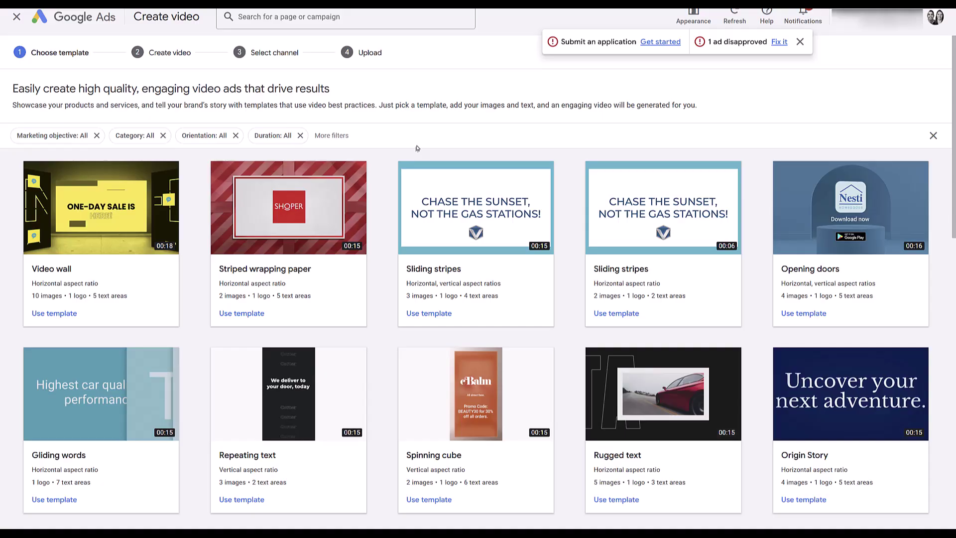
Step: Scroll through the template grid past Coupon cutouts, Scroll and slide and Moving grid
scroll(417, 143, "down", 10)
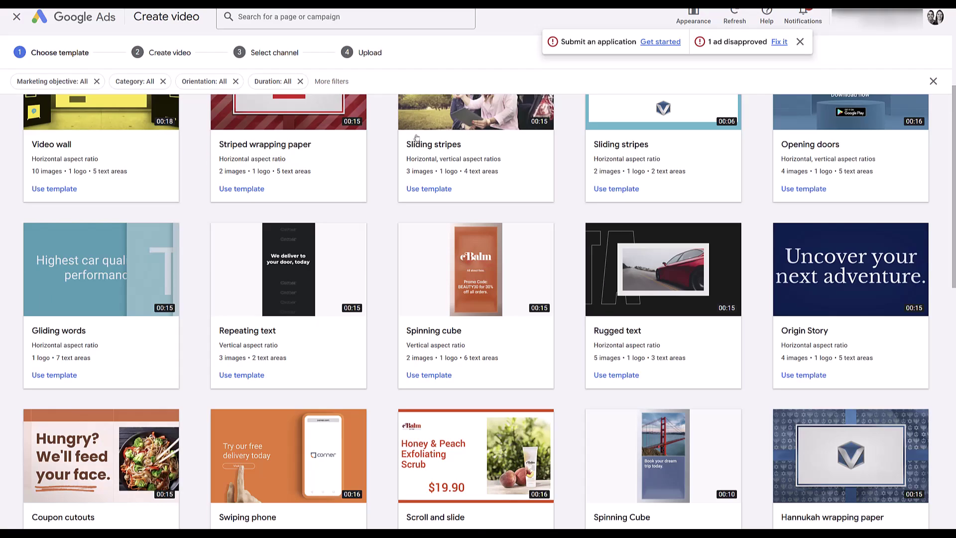
scroll(417, 137, "down", 3)
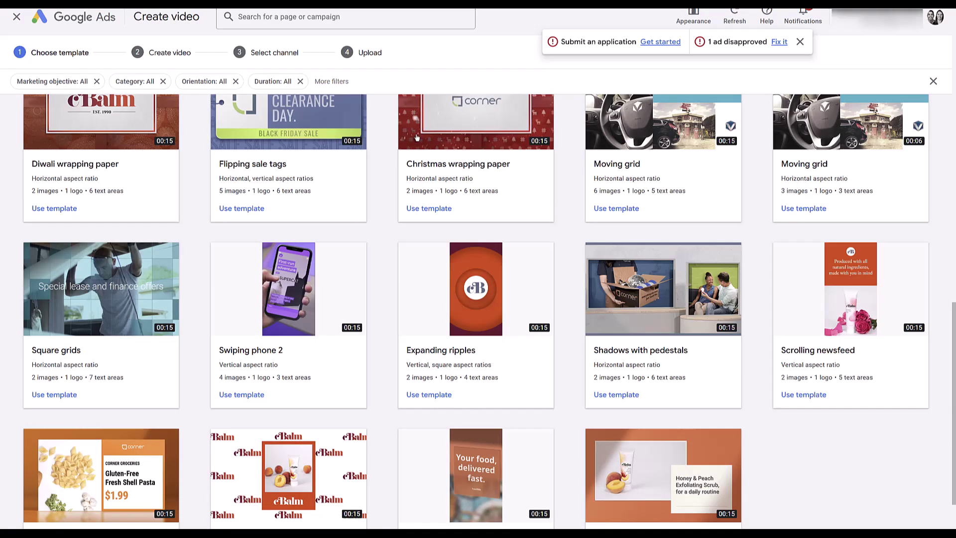
scroll(417, 137, "up", 5)
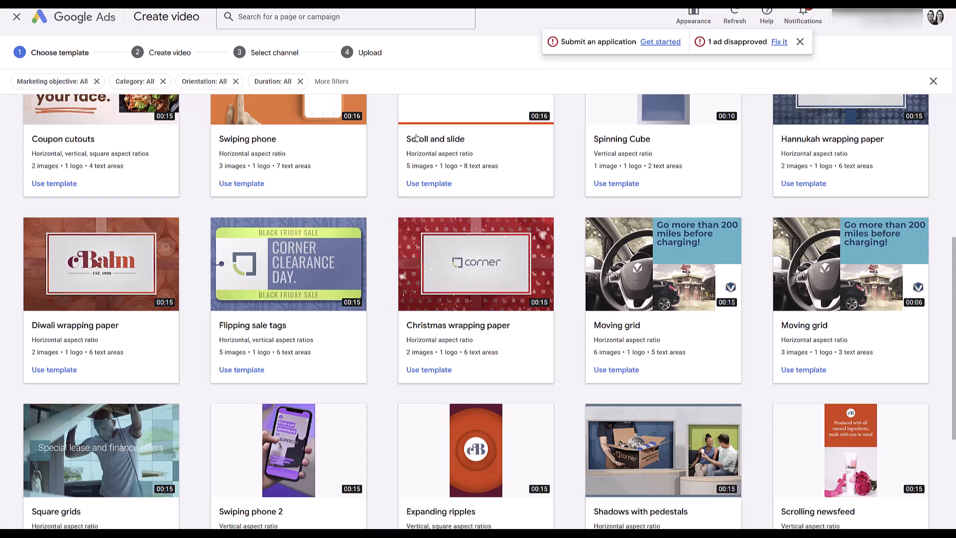
scroll(418, 141, "up", 3)
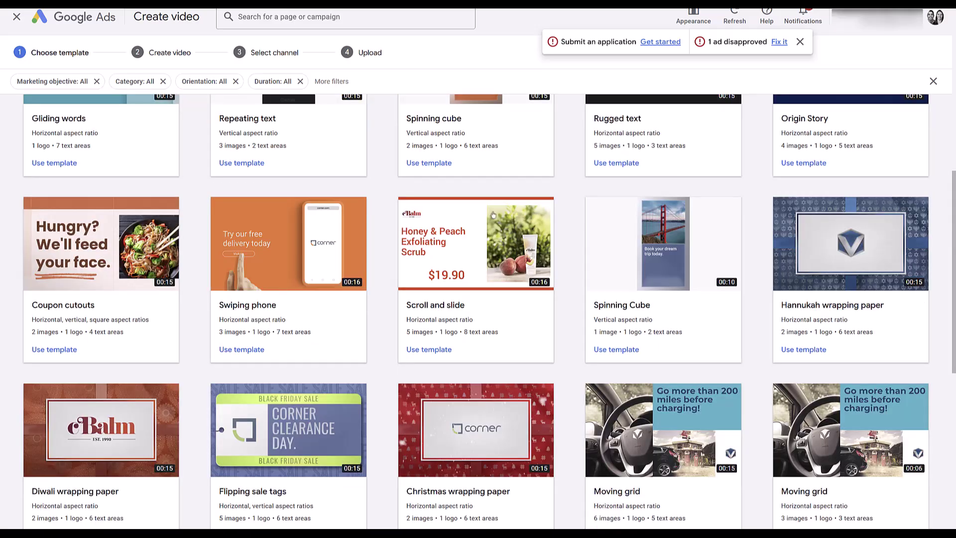
Step: Use the Swiping phone template, step through scenes 2, 3 and 6, then continue to upload
left_click(359, 204)
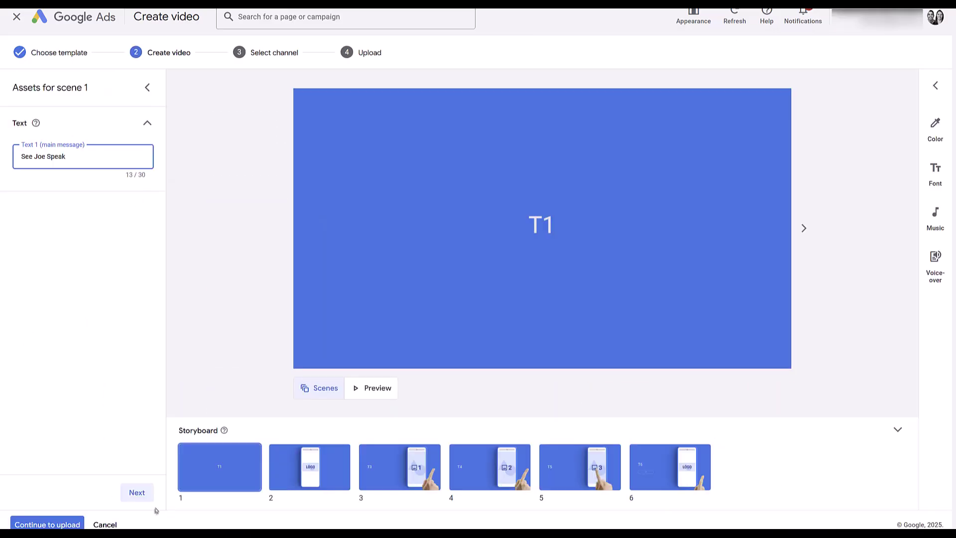
left_click(137, 492)
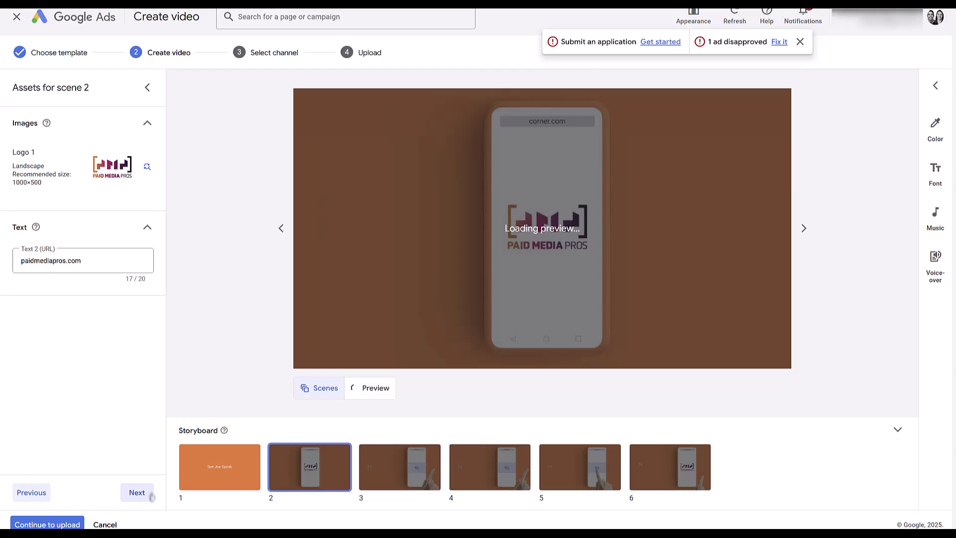
left_click(137, 492)
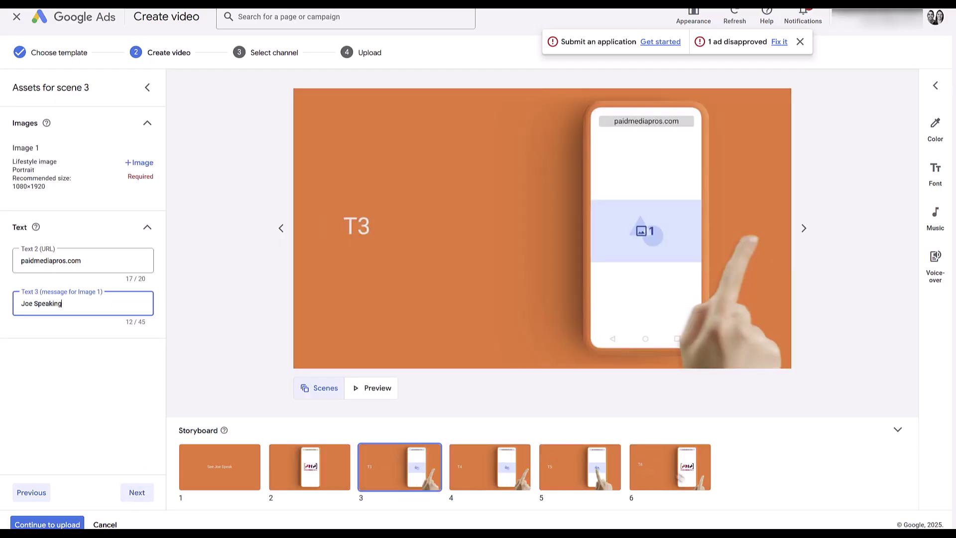
left_click(137, 492)
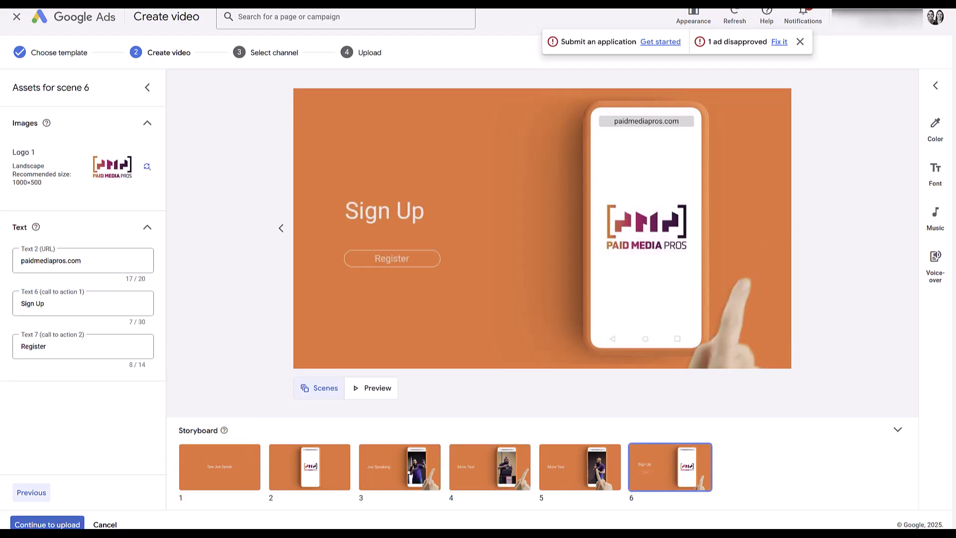
left_click(48, 524)
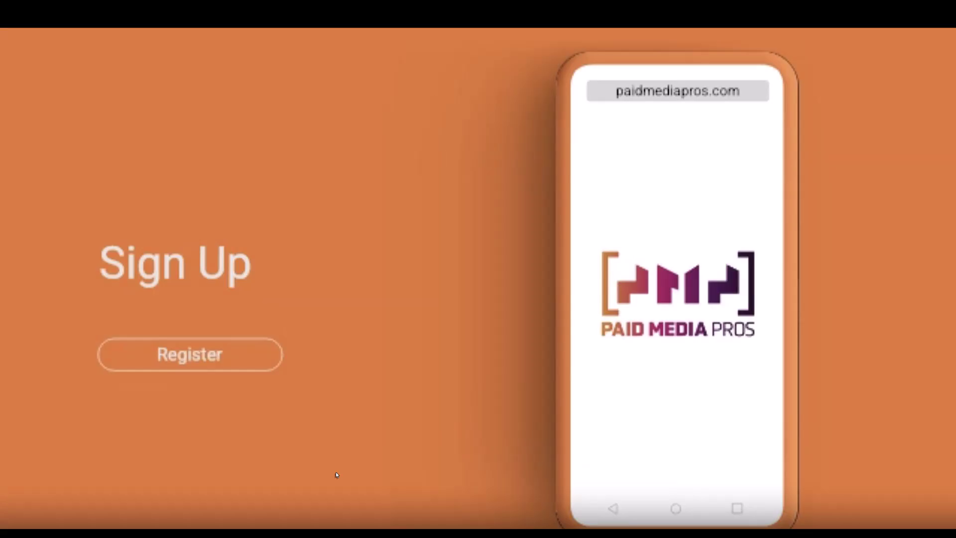
Step: Exit the full-screen preview of the Swiping phone video
key("Escape")
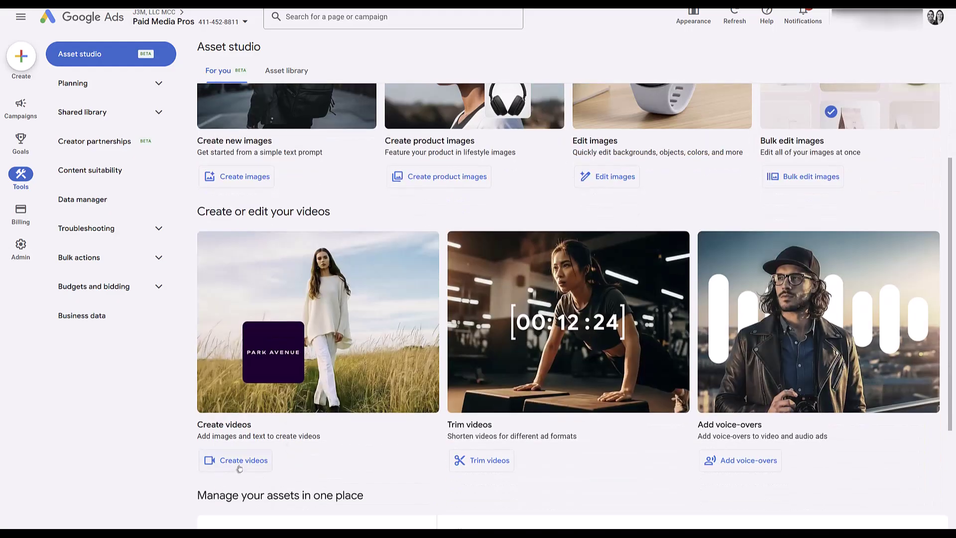
Step: Reopen Create videos and scroll down and back up through the whole template grid
left_click(239, 463)
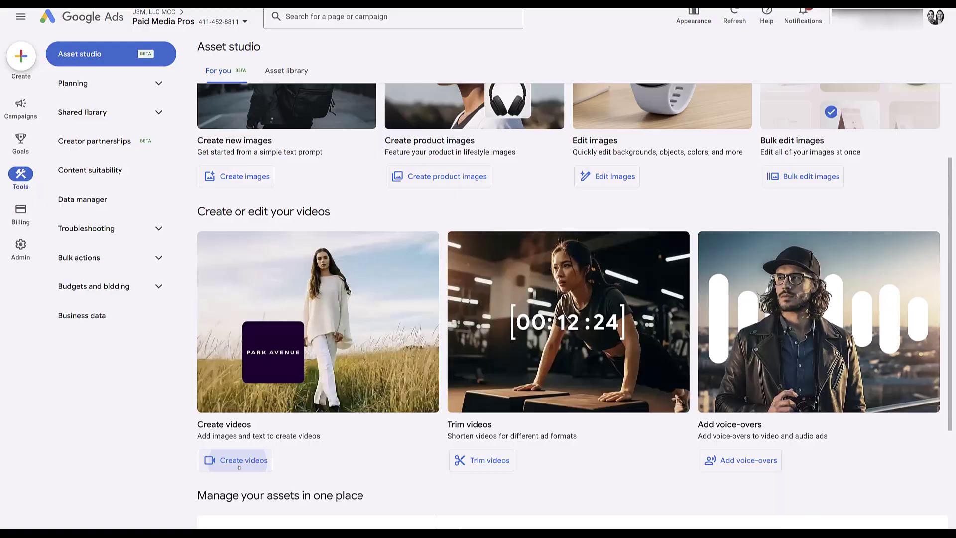
scroll(380, 357, "down", 3)
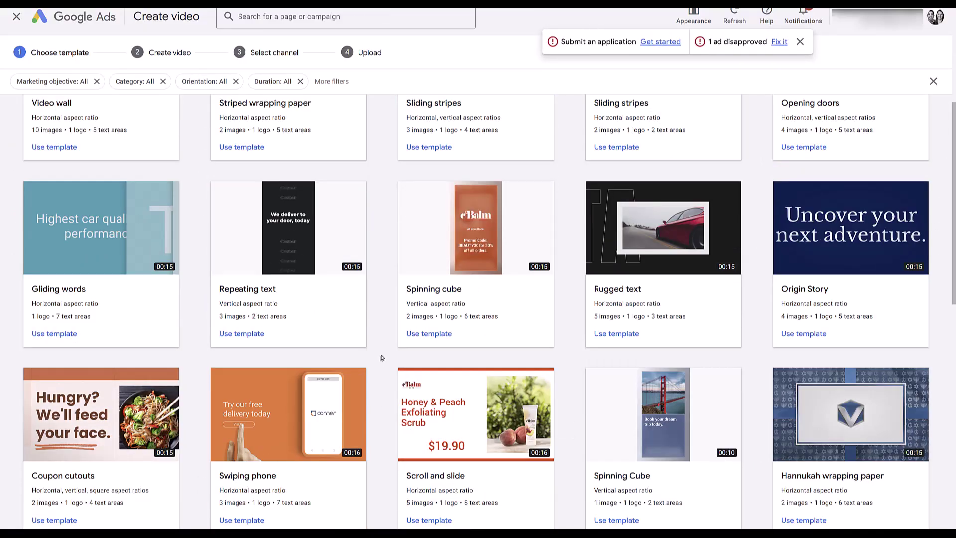
scroll(382, 358, "up", 5)
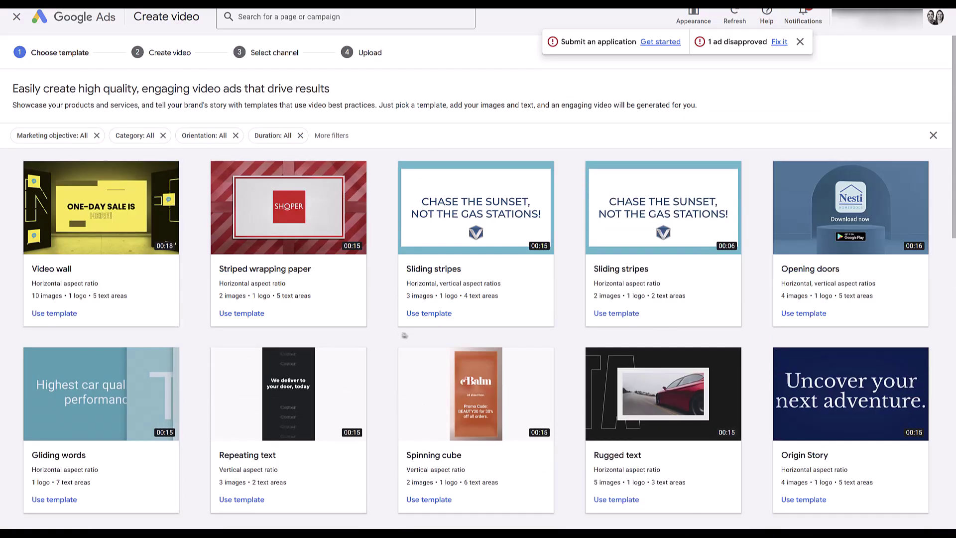
scroll(404, 335, "down", 7)
scroll(379, 340, "up", 6)
scroll(385, 346, "down", 15)
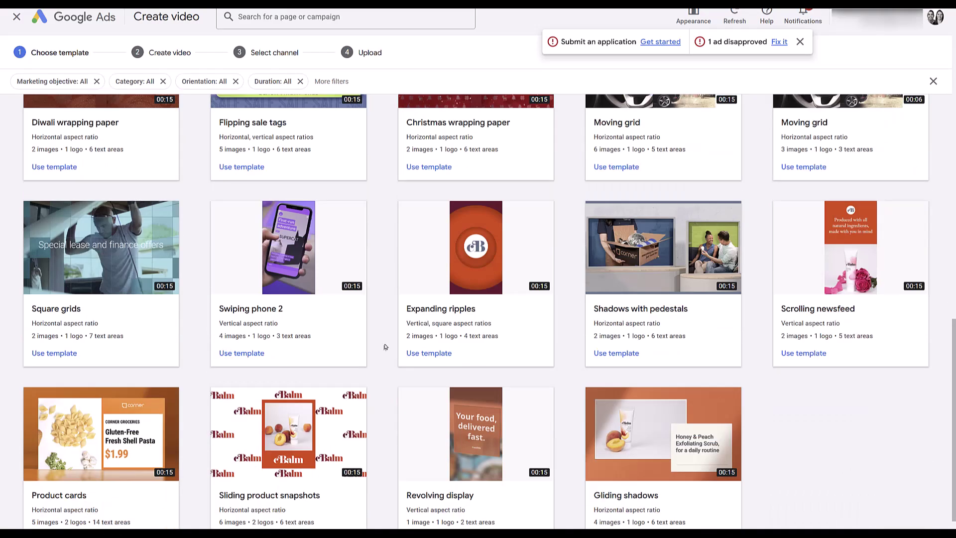
scroll(385, 346, "up", 15)
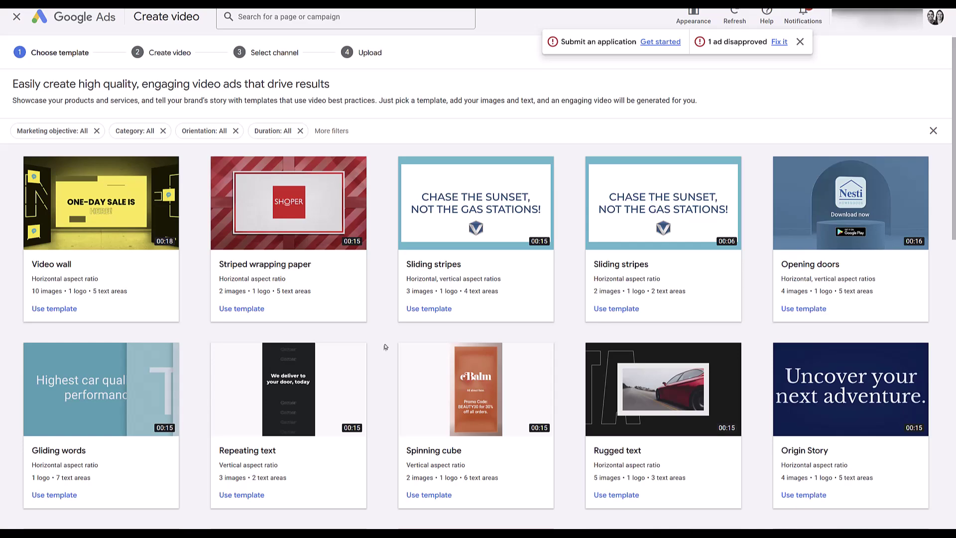
scroll(385, 347, "up", 1)
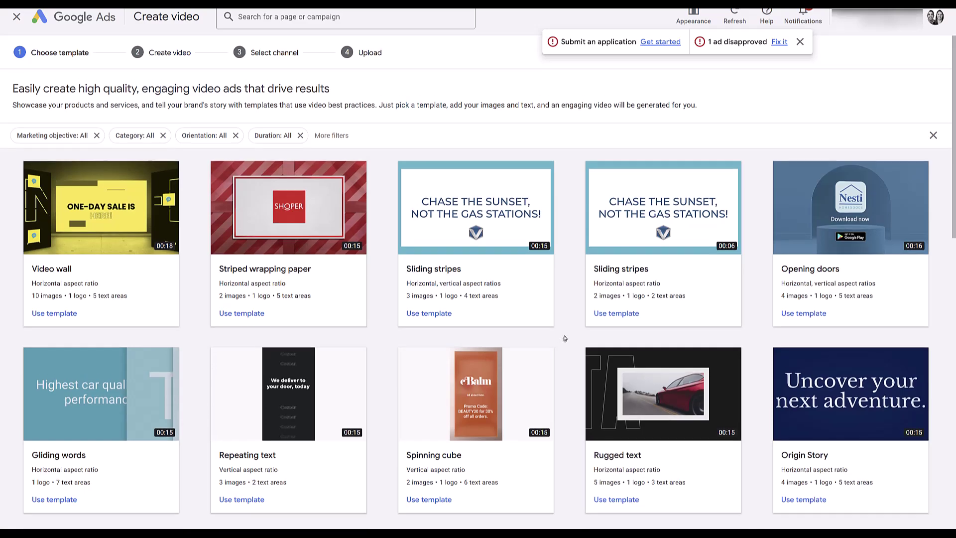